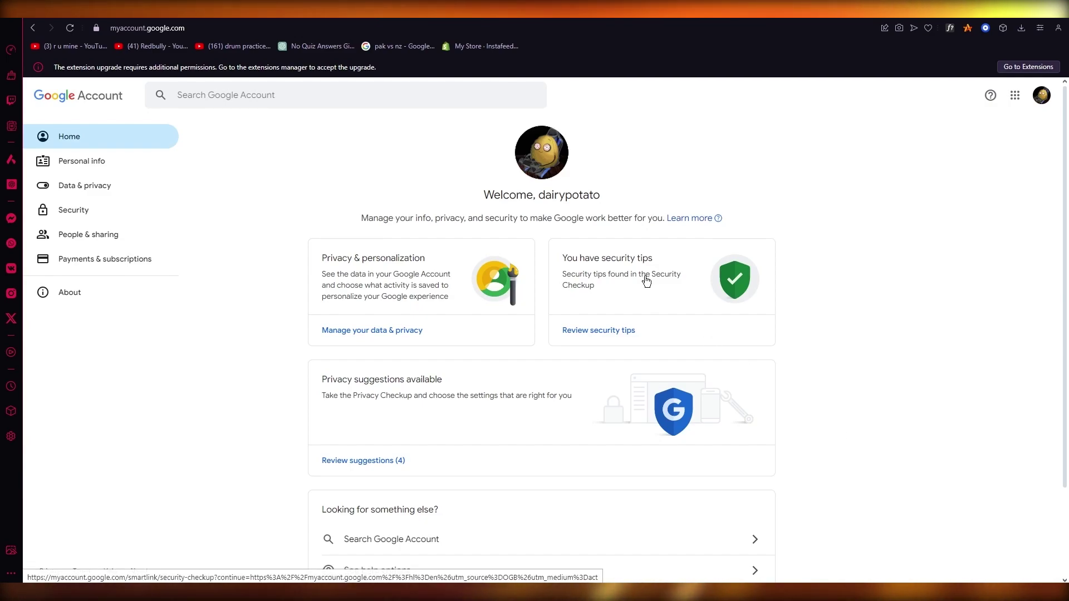
{"action": "scroll", "coordinate": [646, 280], "scroll_direction": "down", "scroll_amount": 2}
{"action": "scroll", "coordinate": [646, 281], "scroll_direction": "up", "scroll_amount": 2}
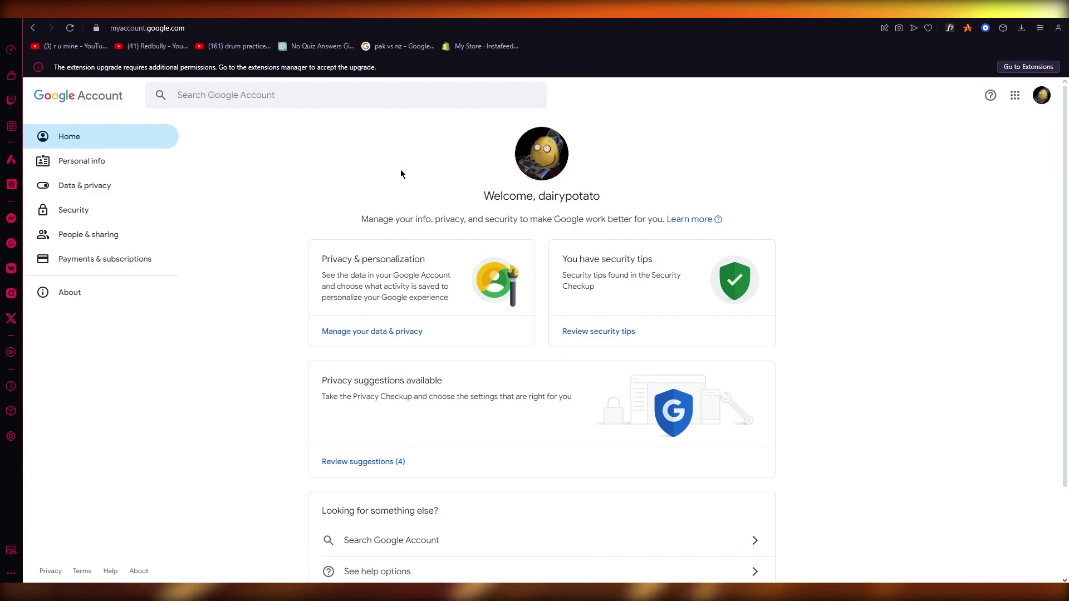
- Go to the People & sharing page to review contacts, location sharing and ad endorsement settings
{"action": "left_click", "coordinate": [94, 236]}
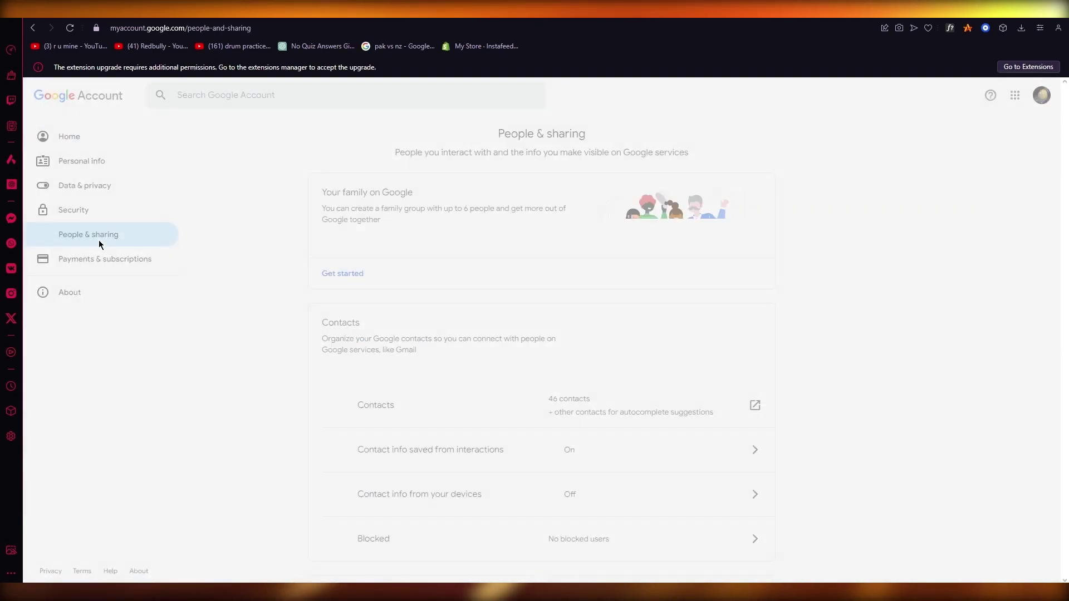
{"action": "scroll", "coordinate": [236, 219], "scroll_direction": "down", "scroll_amount": 2}
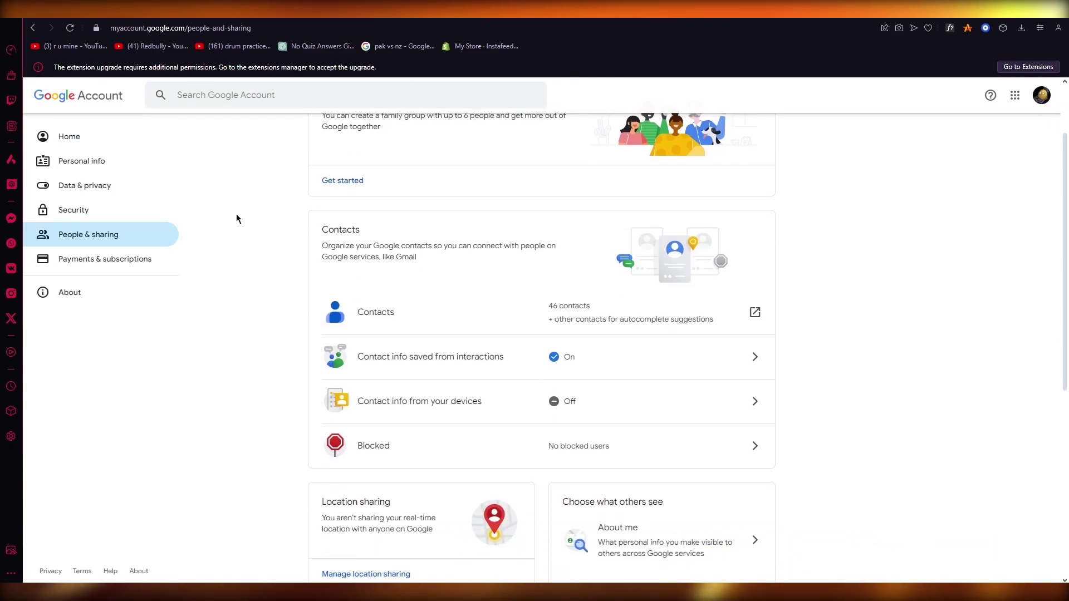
{"action": "scroll", "coordinate": [236, 219], "scroll_direction": "down", "scroll_amount": 1}
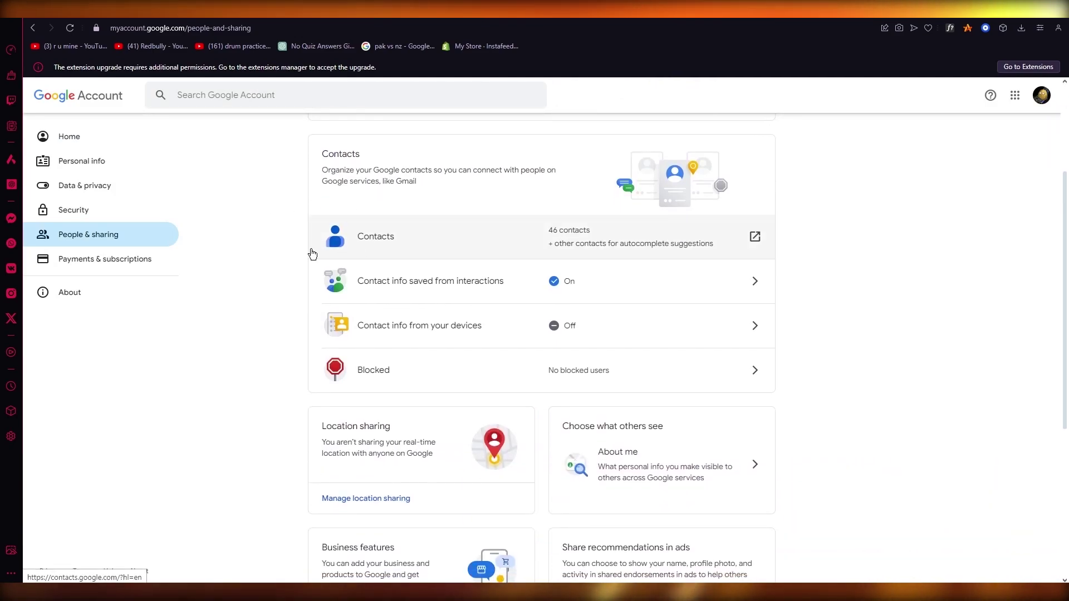
{"action": "scroll", "coordinate": [267, 256], "scroll_direction": "down", "scroll_amount": 3}
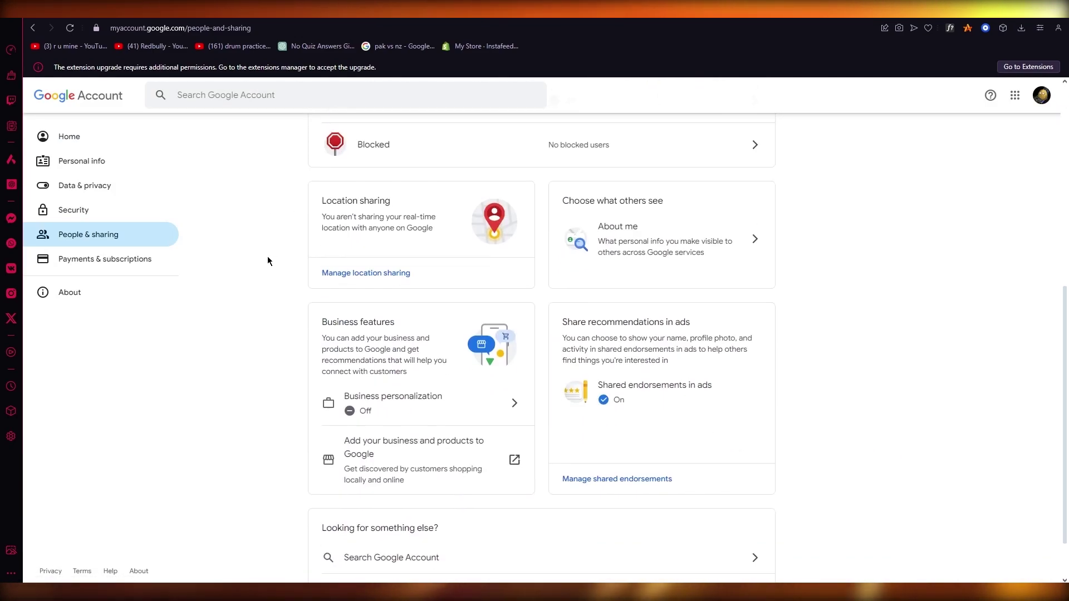
{"action": "scroll", "coordinate": [268, 256], "scroll_direction": "down", "scroll_amount": 1}
{"action": "scroll", "coordinate": [267, 256], "scroll_direction": "up", "scroll_amount": 6}
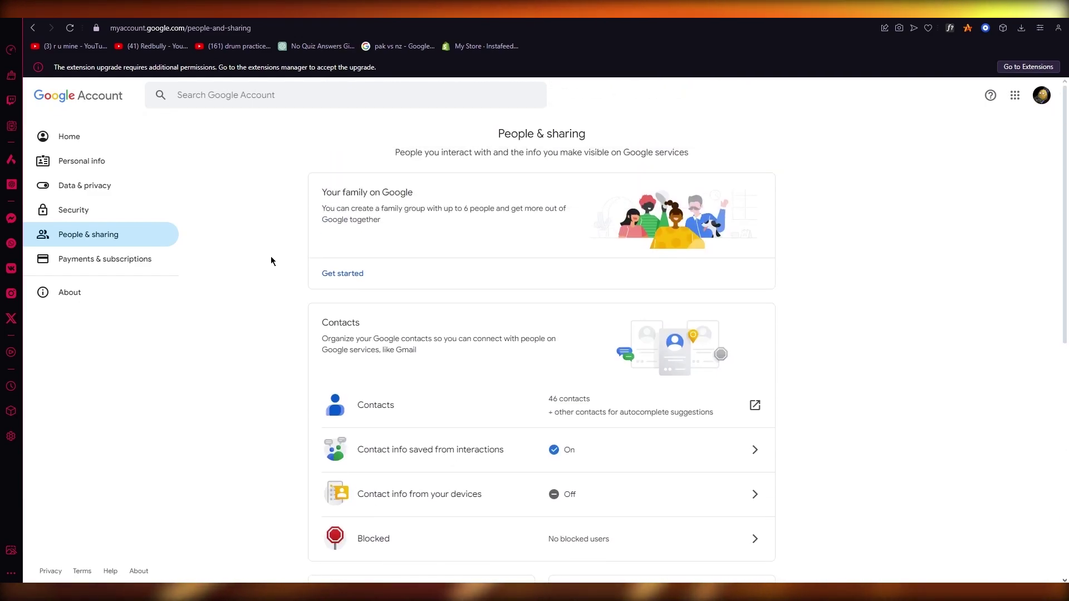
{"action": "scroll", "coordinate": [485, 401], "scroll_direction": "down", "scroll_amount": 3}
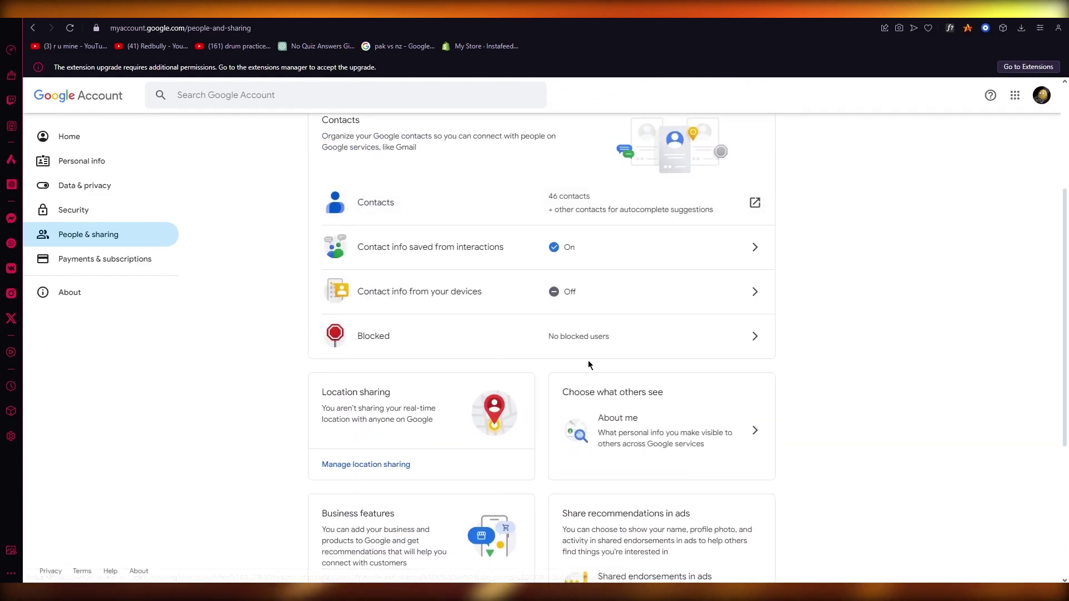
{"action": "scroll", "coordinate": [588, 365], "scroll_direction": "down", "scroll_amount": 3}
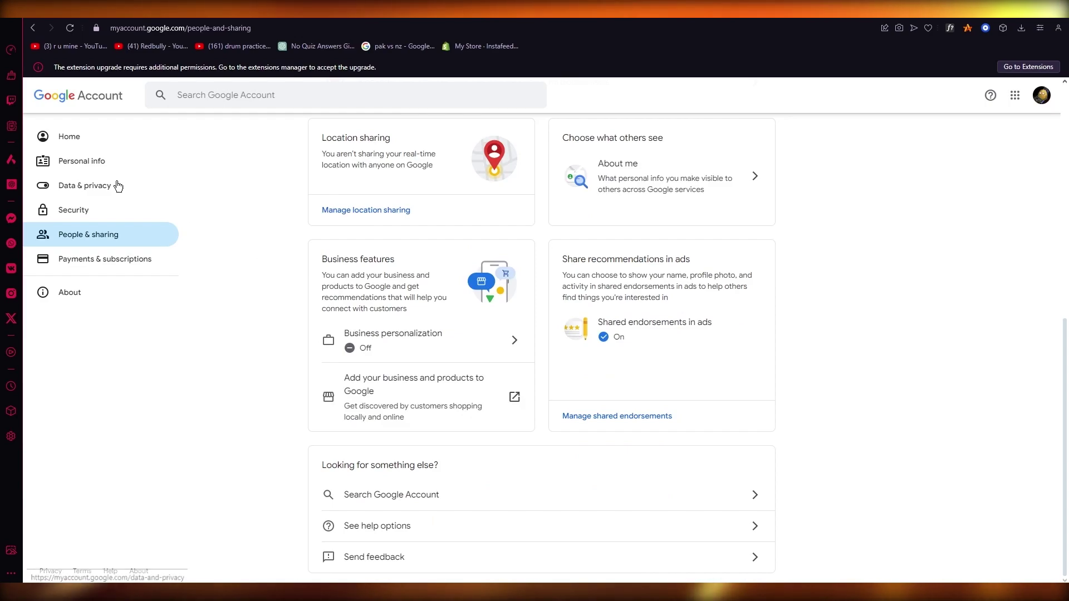
- Go to the Data & privacy page to review history, ads and data download options
{"action": "left_click", "coordinate": [84, 185]}
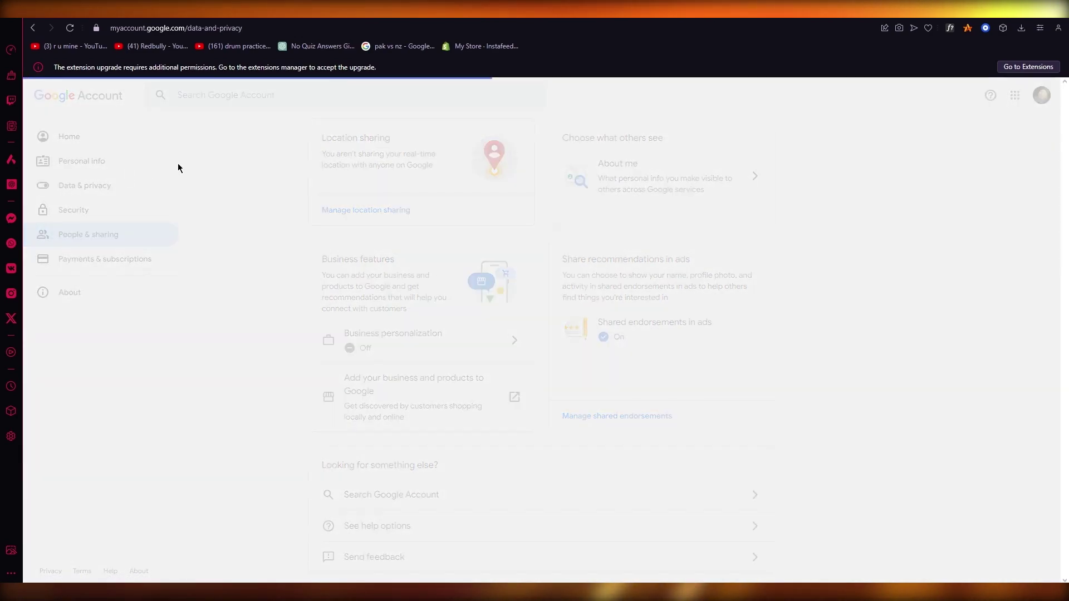
{"action": "scroll", "coordinate": [267, 260], "scroll_direction": "down", "scroll_amount": 5}
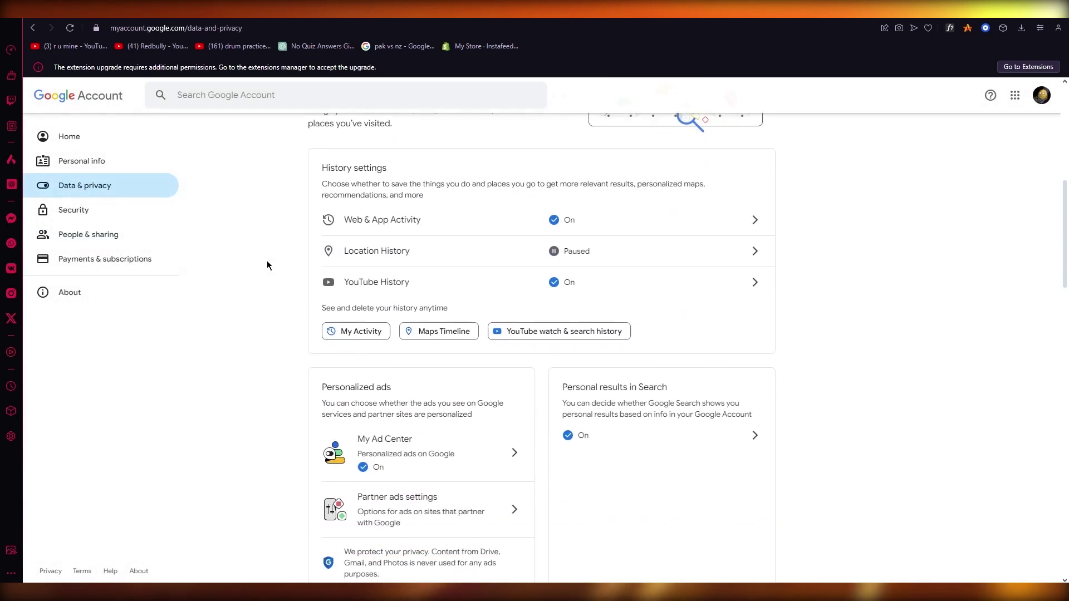
{"action": "scroll", "coordinate": [266, 261], "scroll_direction": "down", "scroll_amount": 3}
{"action": "scroll", "coordinate": [208, 211], "scroll_direction": "up", "scroll_amount": 1}
{"action": "scroll", "coordinate": [209, 211], "scroll_direction": "up", "scroll_amount": 2}
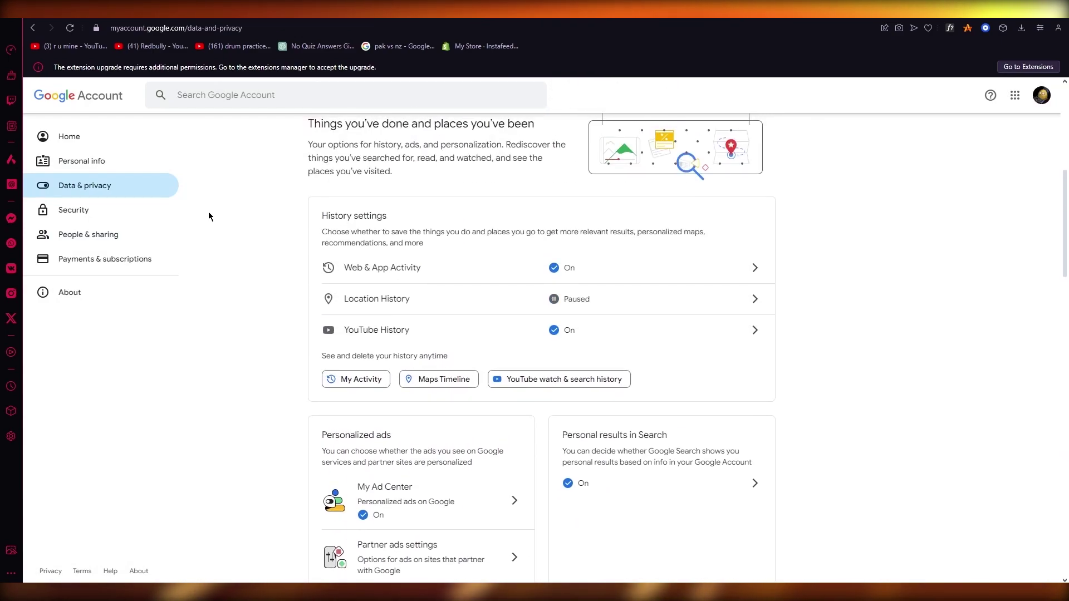
{"action": "scroll", "coordinate": [208, 212], "scroll_direction": "down", "scroll_amount": 8}
{"action": "scroll", "coordinate": [208, 212], "scroll_direction": "down", "scroll_amount": 2}
{"action": "scroll", "coordinate": [208, 211], "scroll_direction": "down", "scroll_amount": 6}
{"action": "scroll", "coordinate": [208, 211], "scroll_direction": "up", "scroll_amount": 2}
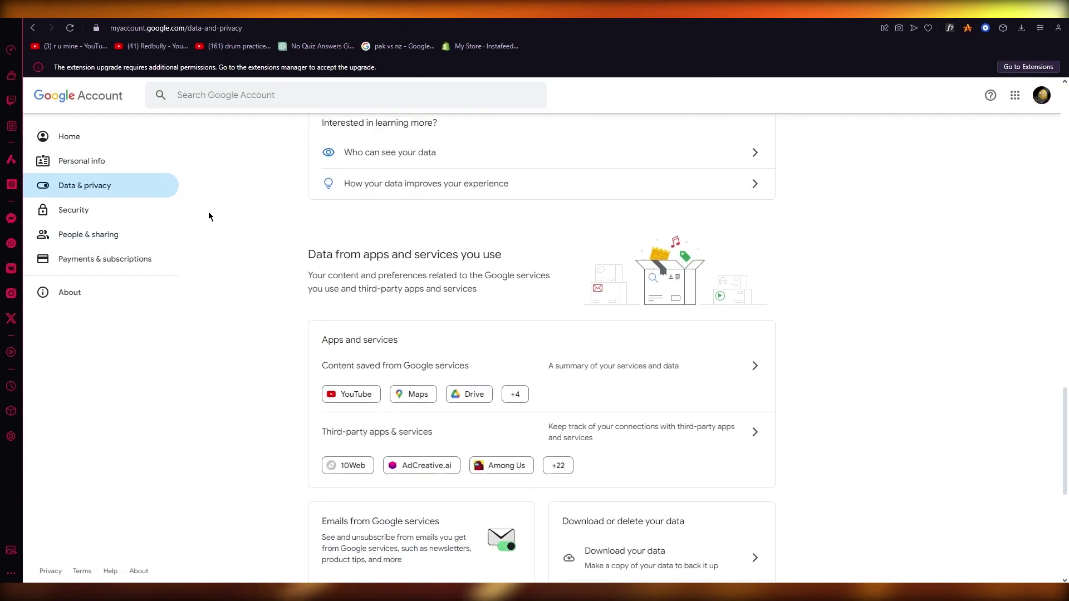
{"action": "scroll", "coordinate": [208, 211], "scroll_direction": "up", "scroll_amount": 2}
{"action": "scroll", "coordinate": [208, 211], "scroll_direction": "up", "scroll_amount": 1}
{"action": "scroll", "coordinate": [408, 242], "scroll_direction": "down", "scroll_amount": 3}
{"action": "scroll", "coordinate": [409, 242], "scroll_direction": "down", "scroll_amount": 8}
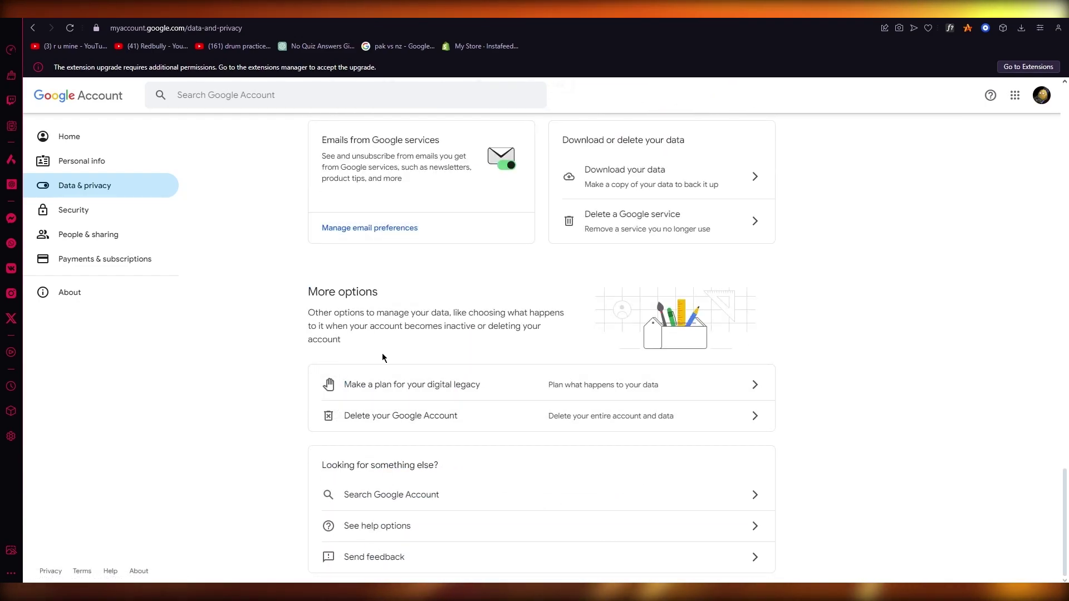
- From Personal info, open the Email settings listing account, recovery and contact addresses
{"action": "left_click", "coordinate": [81, 160]}
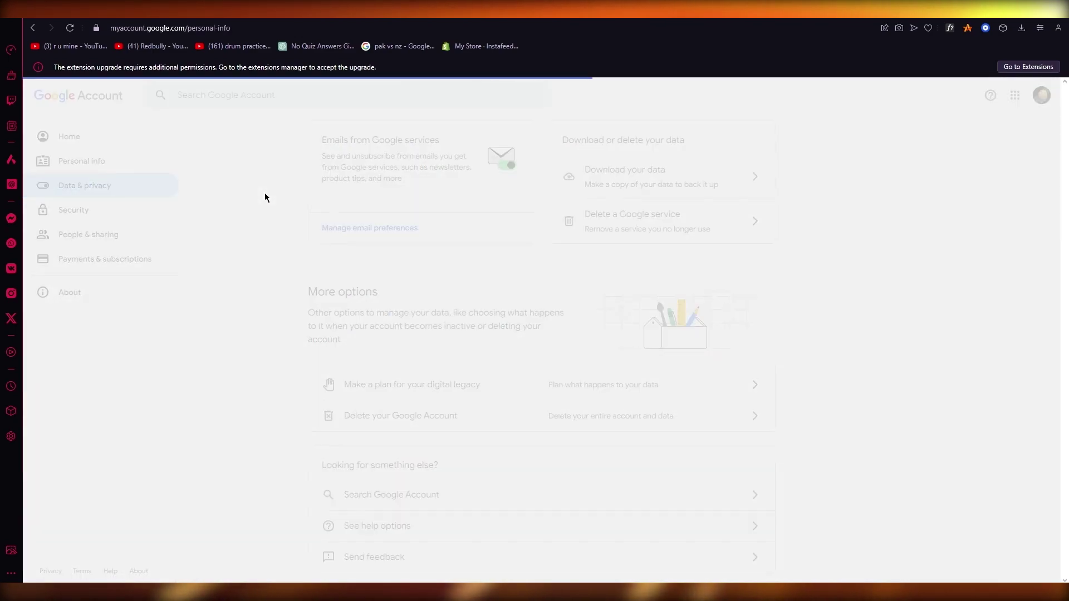
{"action": "scroll", "coordinate": [463, 279], "scroll_direction": "down", "scroll_amount": 3}
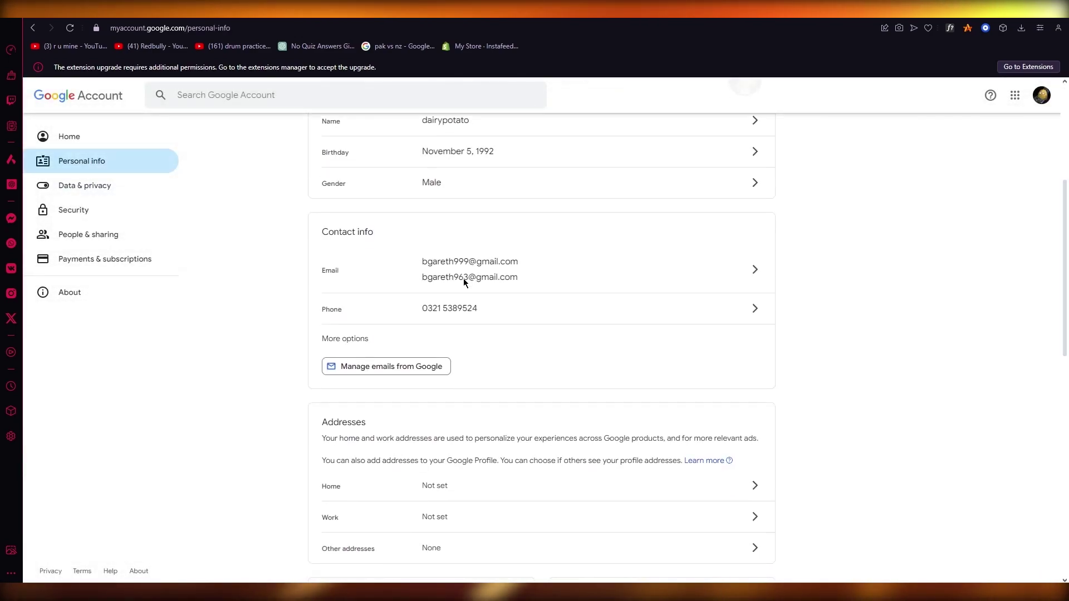
{"action": "left_click", "coordinate": [533, 279]}
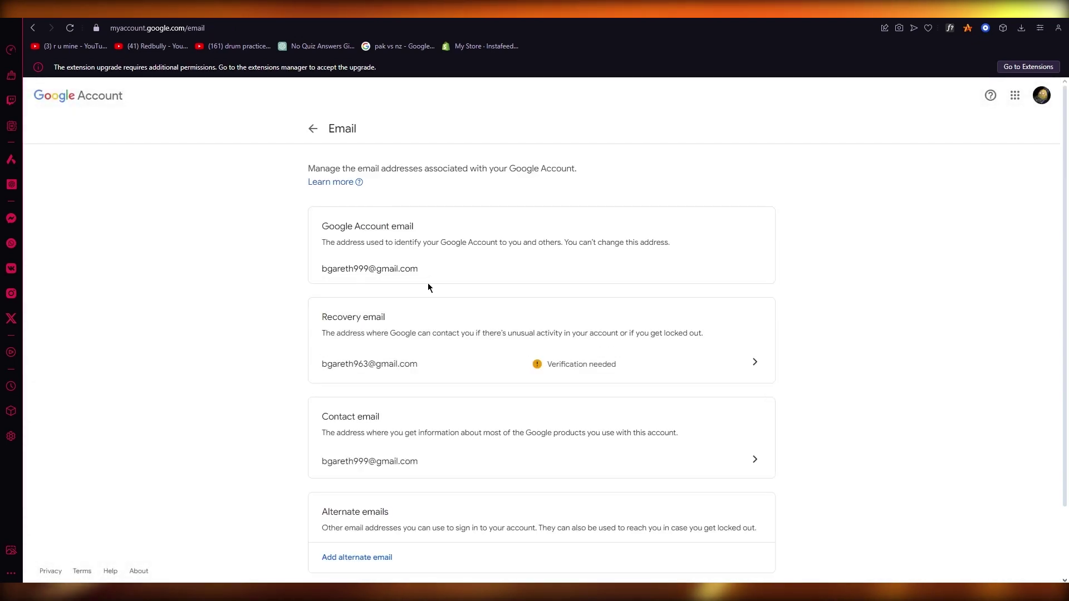
{"action": "scroll", "coordinate": [423, 272], "scroll_direction": "down", "scroll_amount": 1}
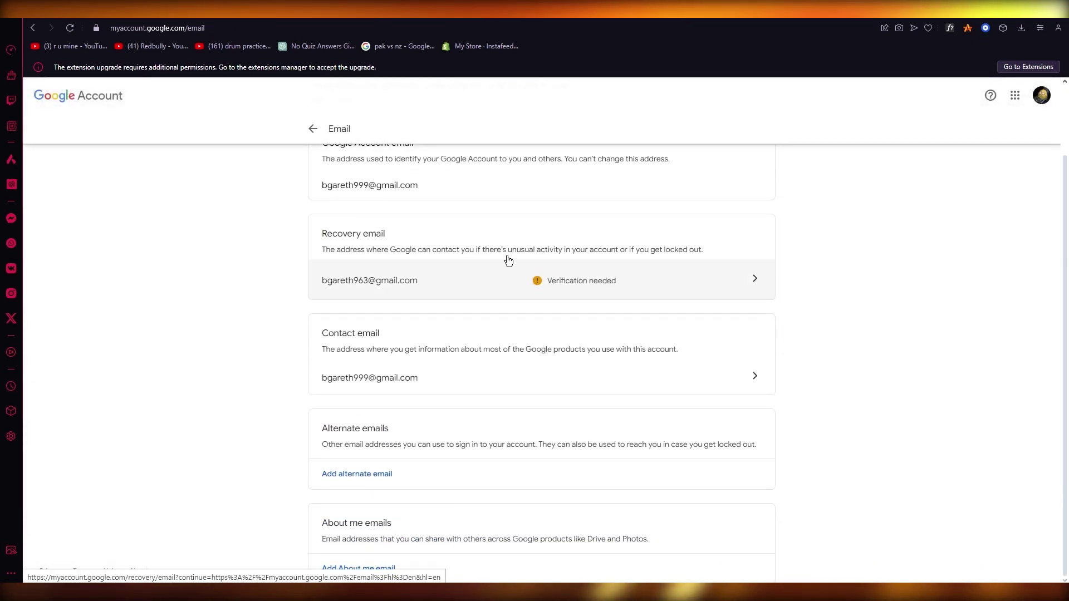
- Open the Recovery email item, bringing up the password identity check
{"action": "left_click", "coordinate": [687, 278]}
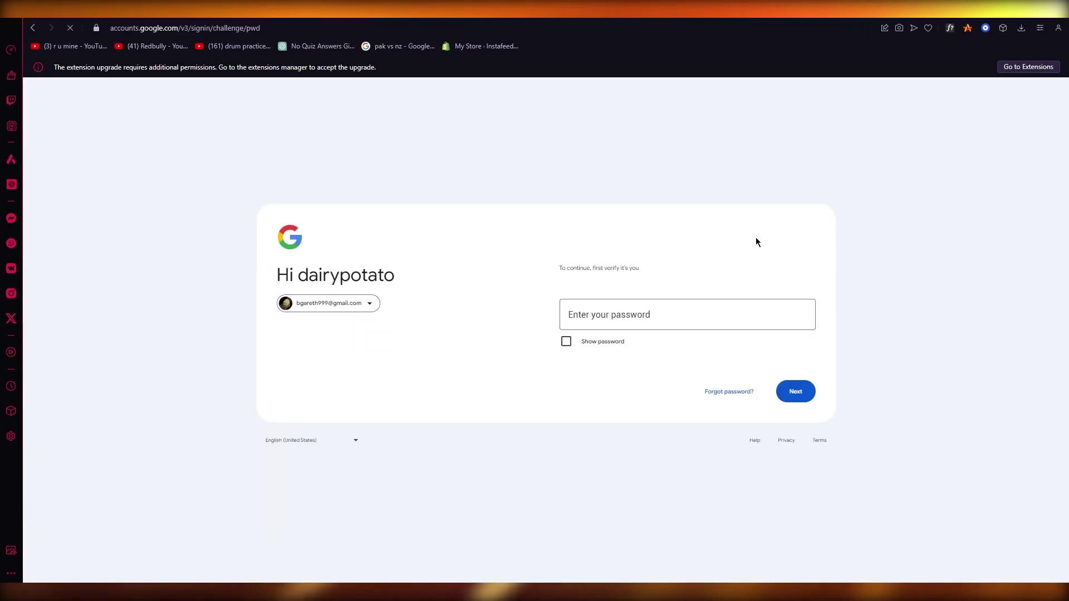
{"action": "type", "text": "password"}
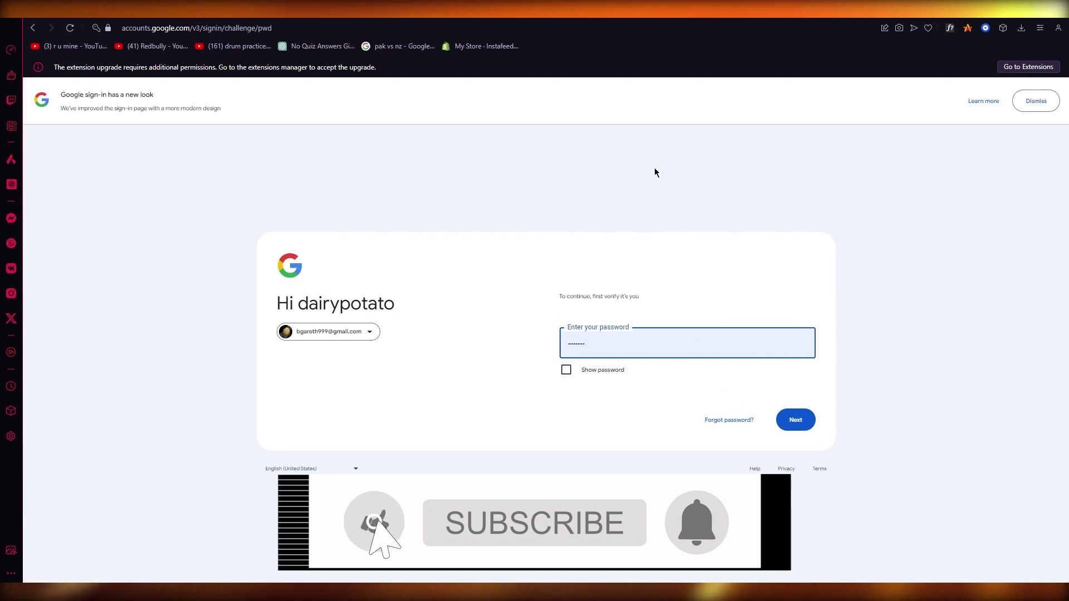